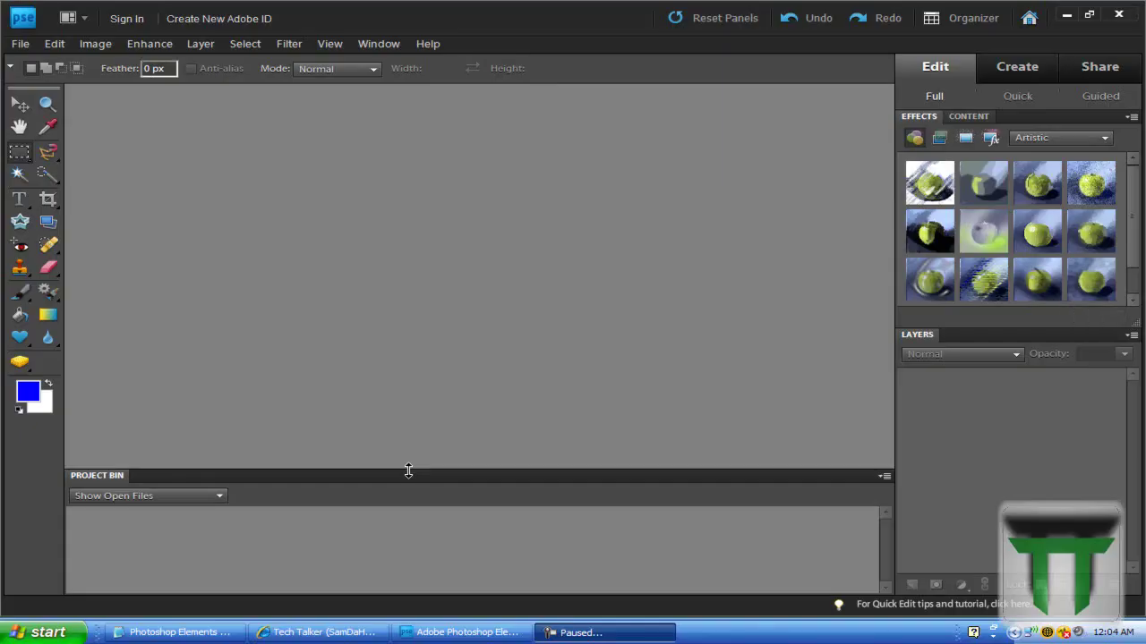
Step: Switch to the Internet Explorer window showing the Twitter profile page
left_click(338, 633)
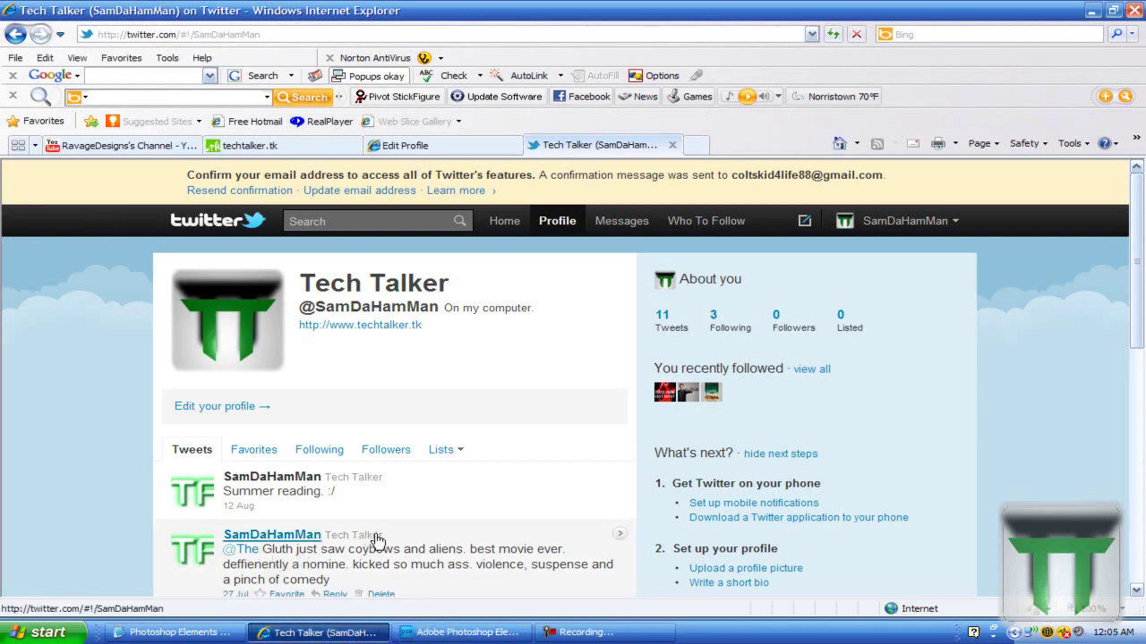
Step: Glance at Photoshop Elements, then return to the browser and view the YouTube channel page
left_click(458, 633)
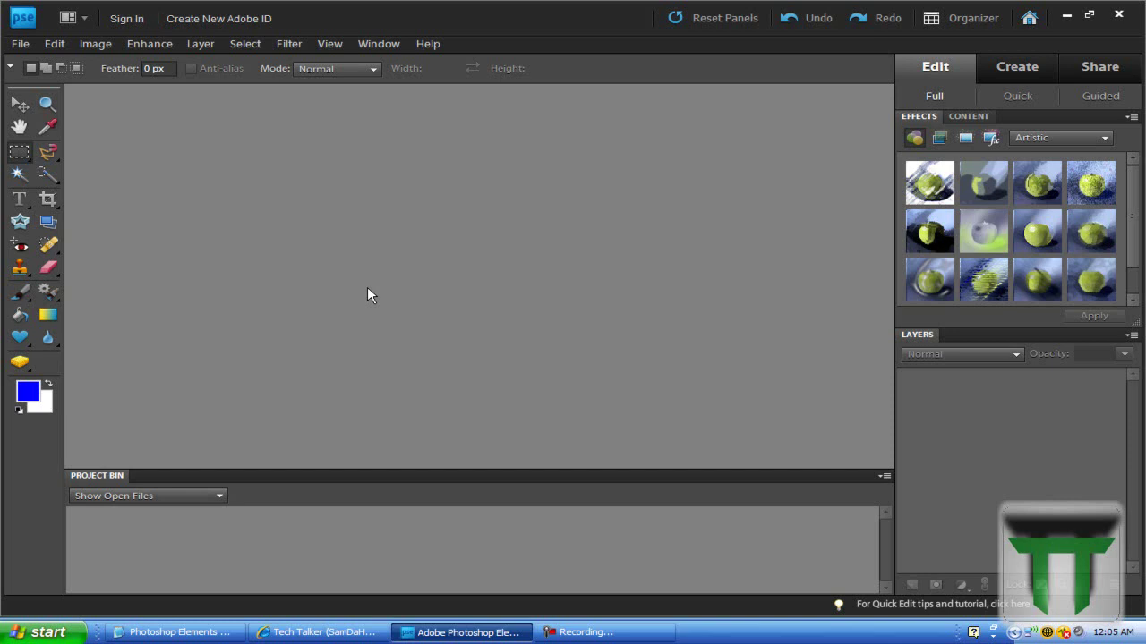
left_click(320, 632)
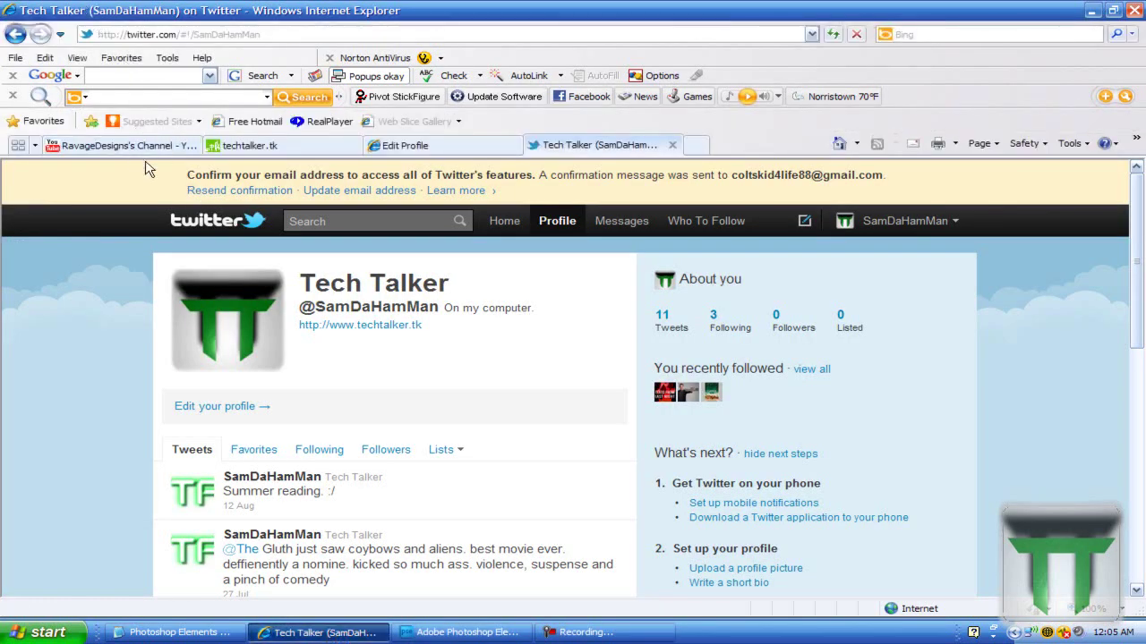
left_click(135, 148)
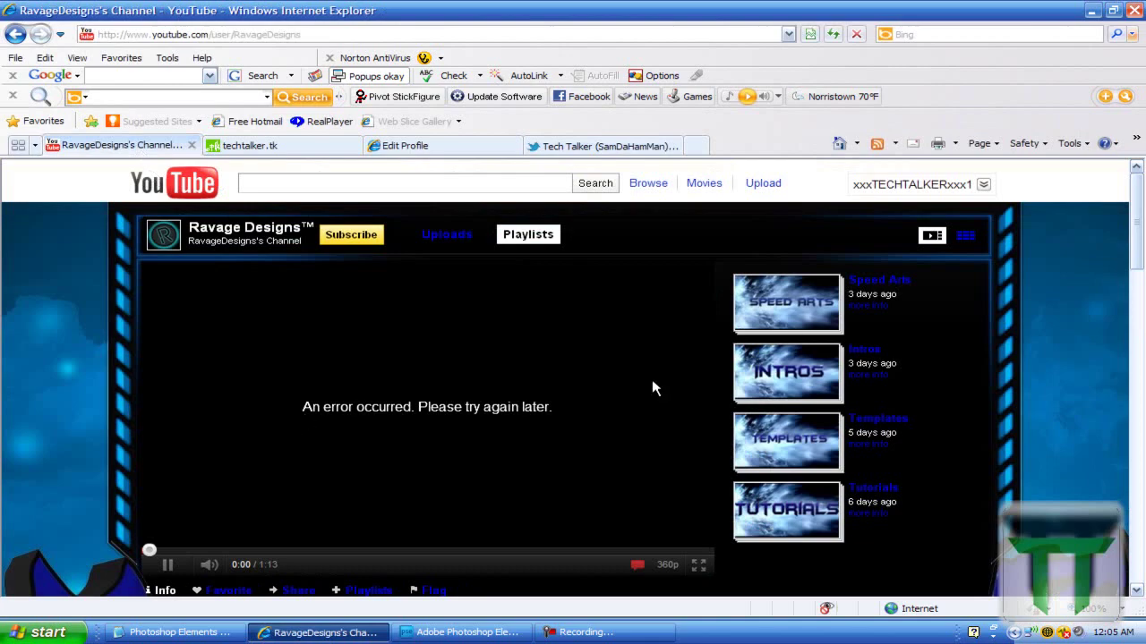
left_click_drag(1135, 219, 949, 259)
Step: Browse the techtalker.tk, Facebook and Twitter tabs, scrolling through the techtalker.tk homepage
left_click(244, 145)
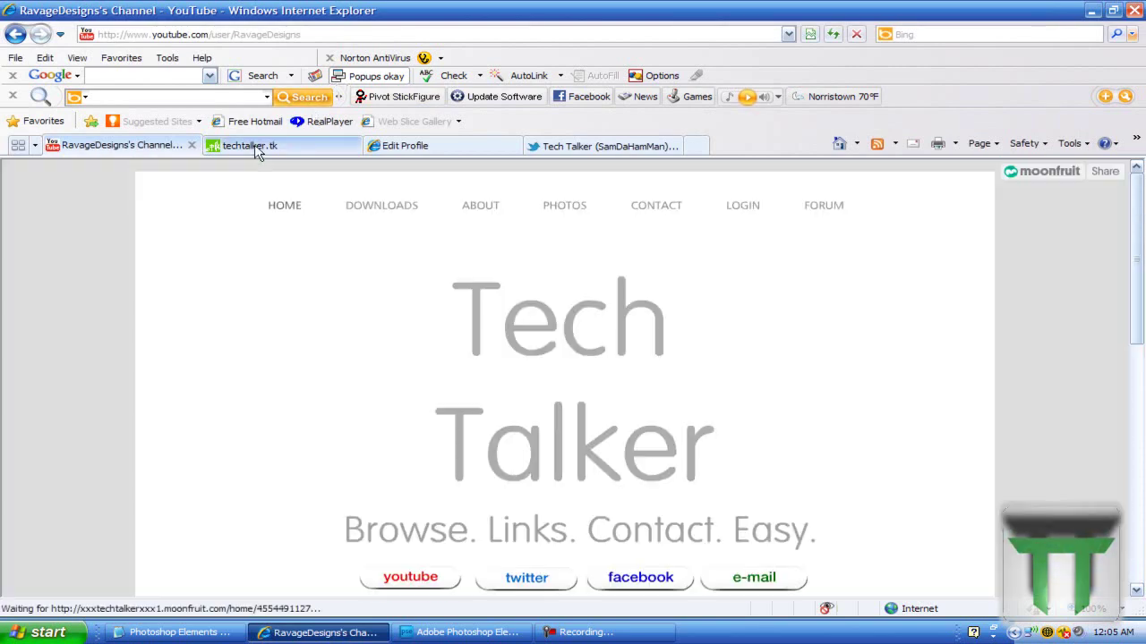
left_click(501, 148)
left_click(609, 146)
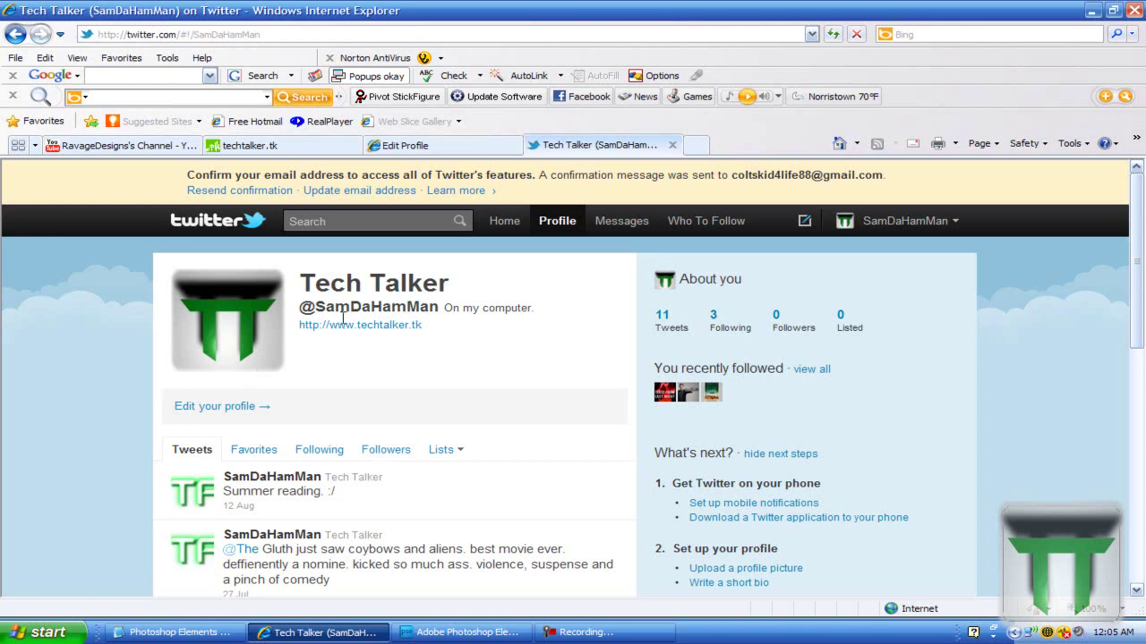
left_click(466, 144)
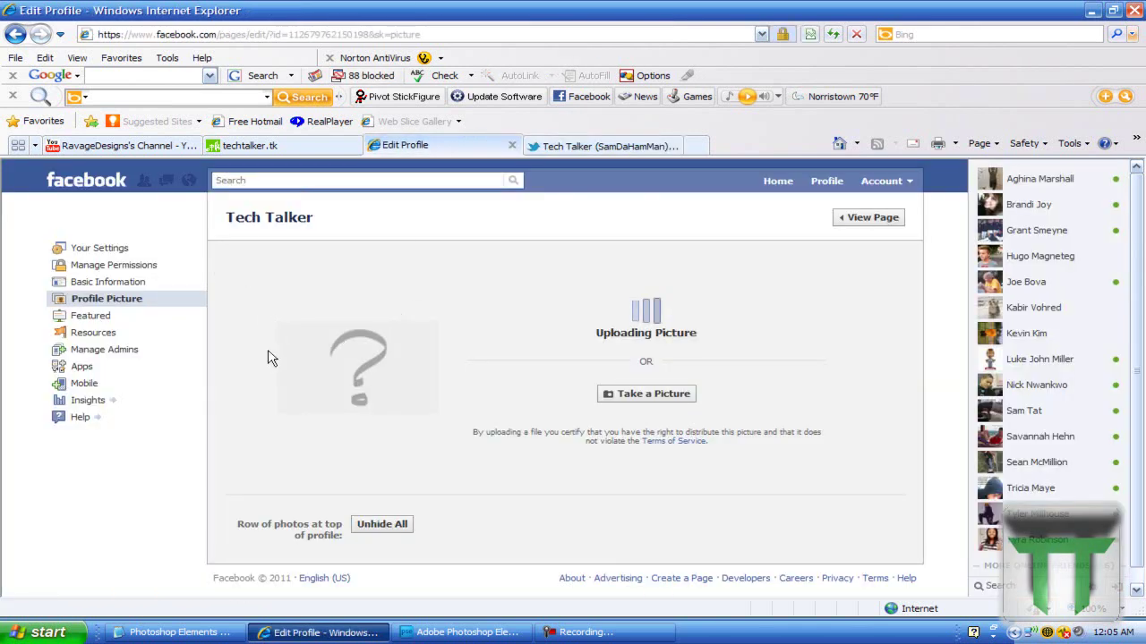
left_click(320, 147)
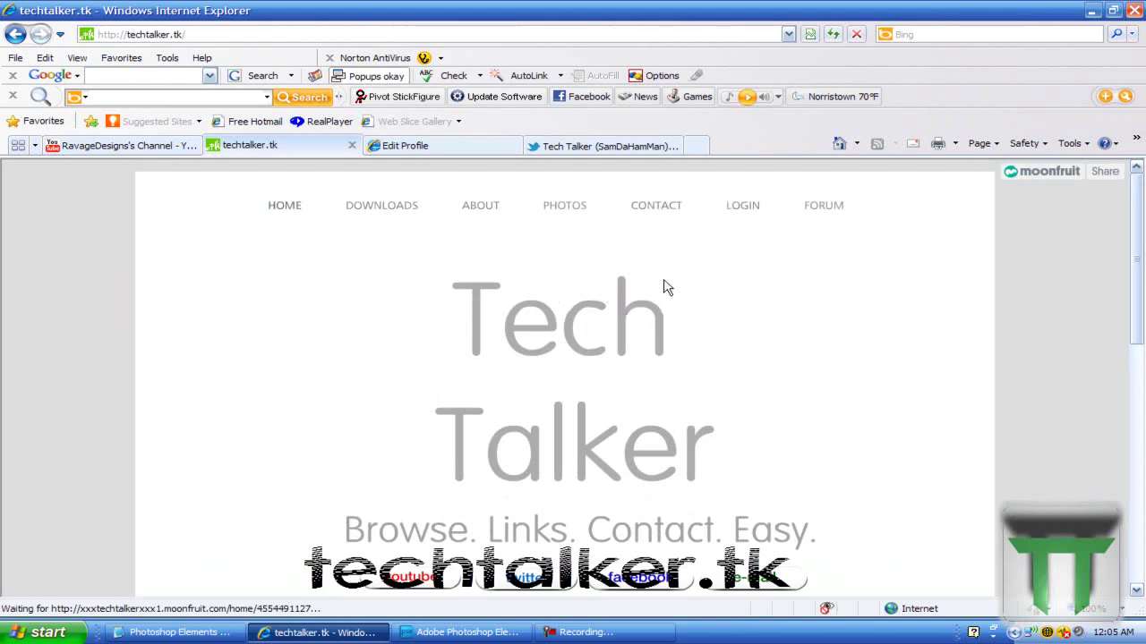
scroll(645, 403, "down", 1)
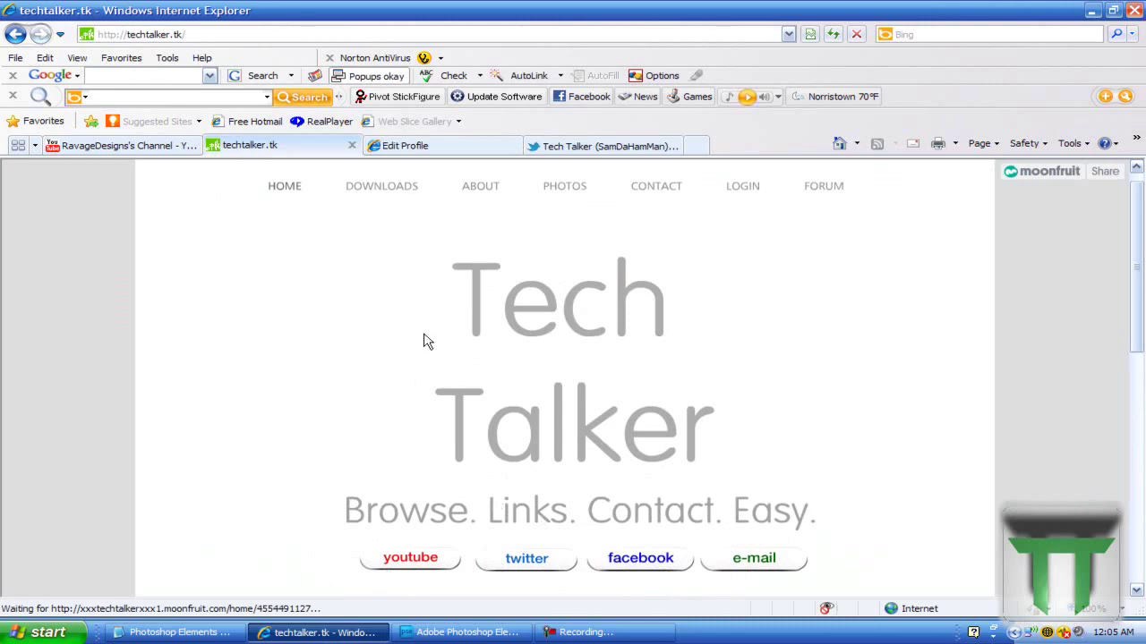
scroll(427, 341, "up", 1)
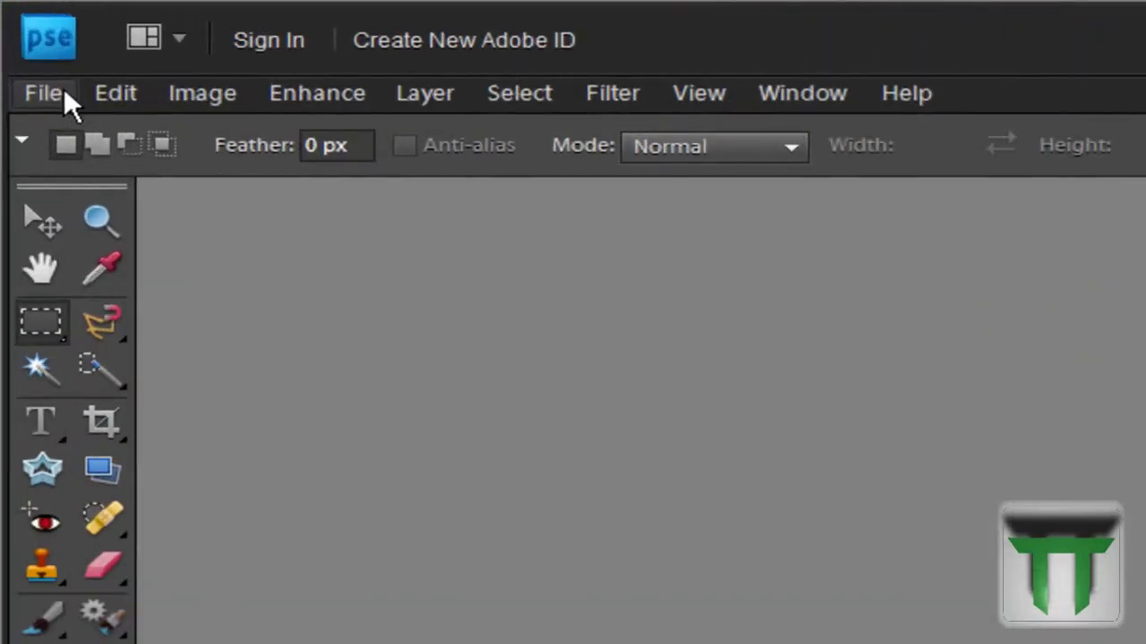
Step: Open the black-and-white photo of the woman from My Pictures > tuts
left_click(21, 43)
left_click(188, 201)
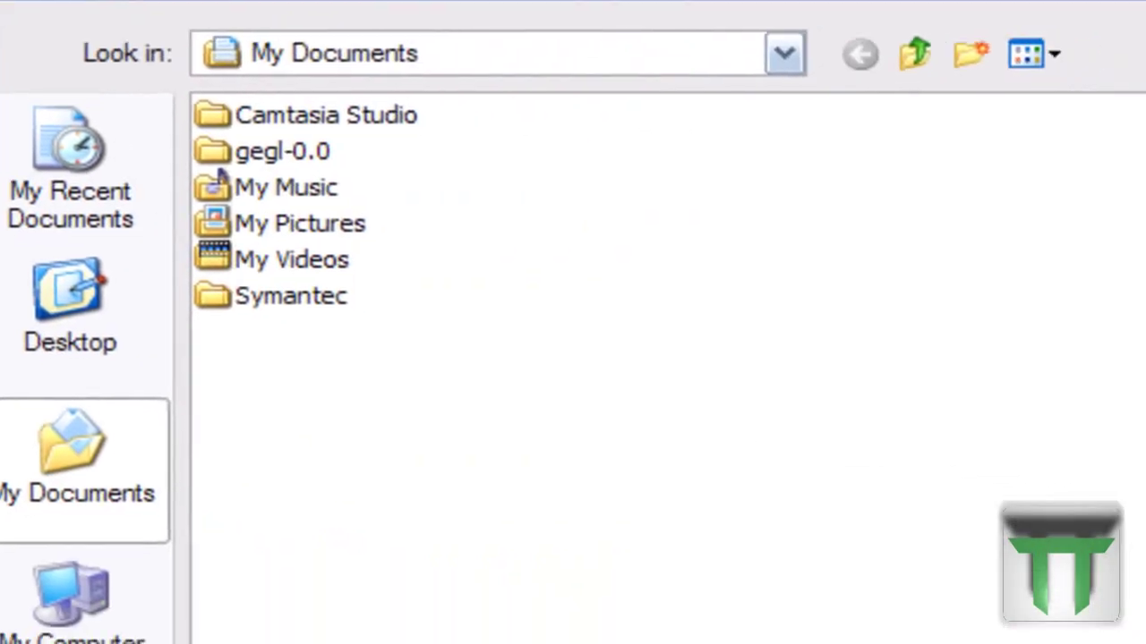
double_click(318, 245)
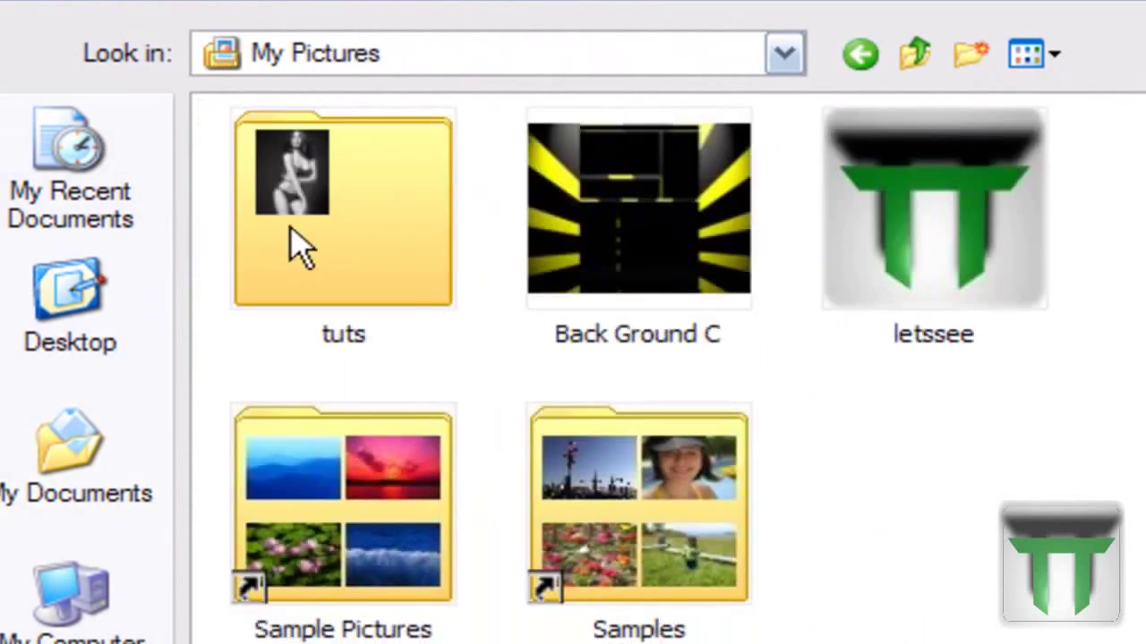
double_click(290, 242)
left_click(345, 223)
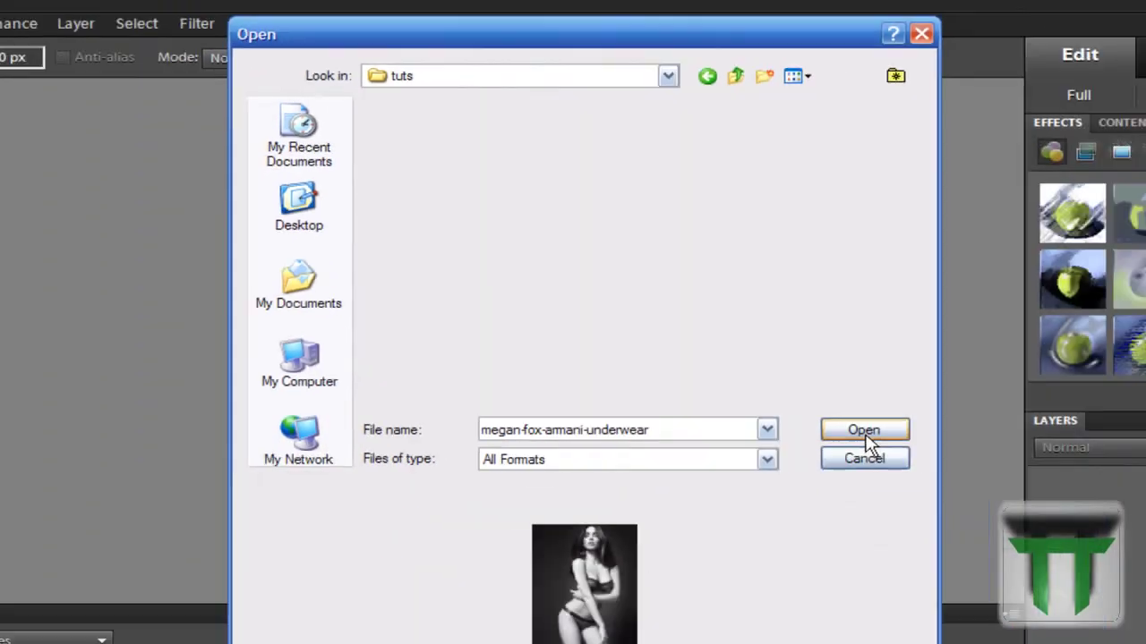
left_click(864, 432)
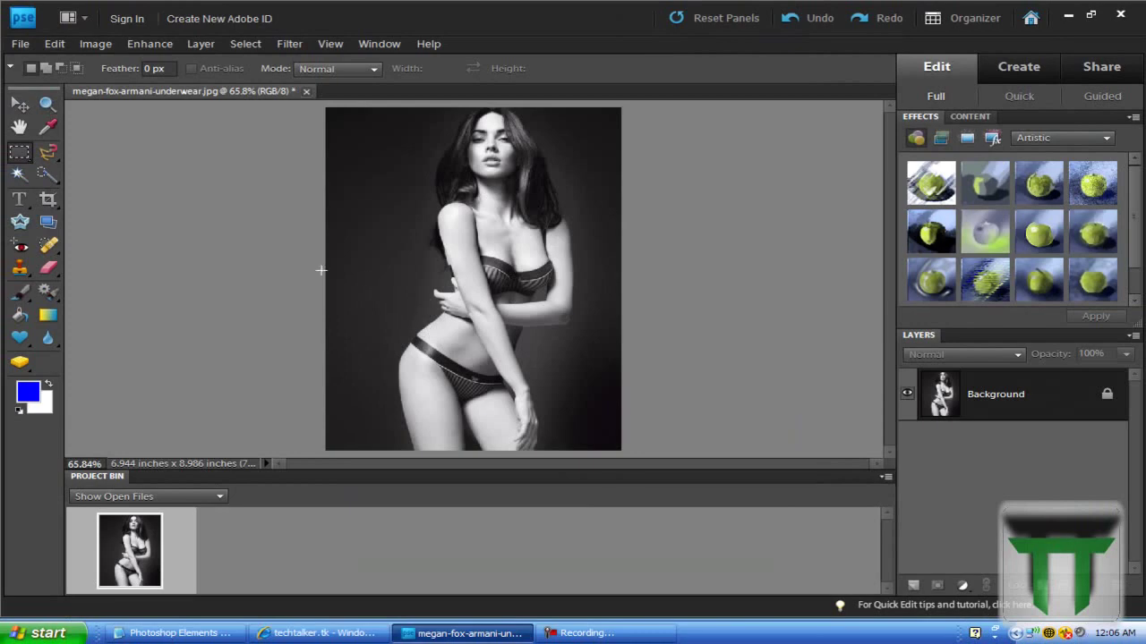
Step: Select the Brush tool and add a blank Layer 1 above the photo
left_click(20, 295)
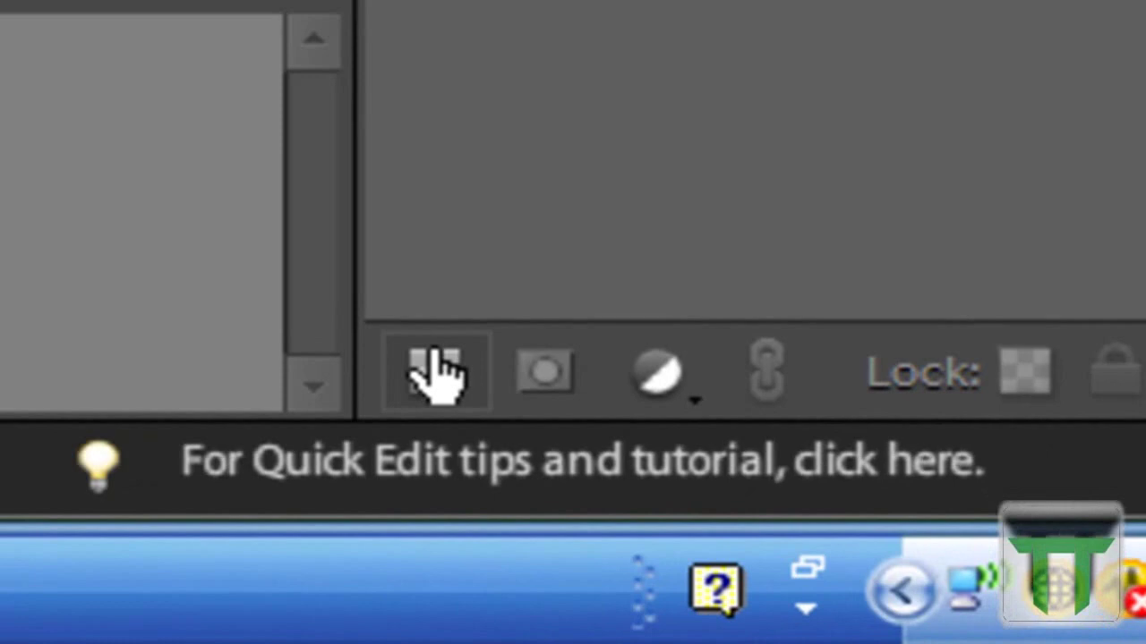
left_click(915, 586)
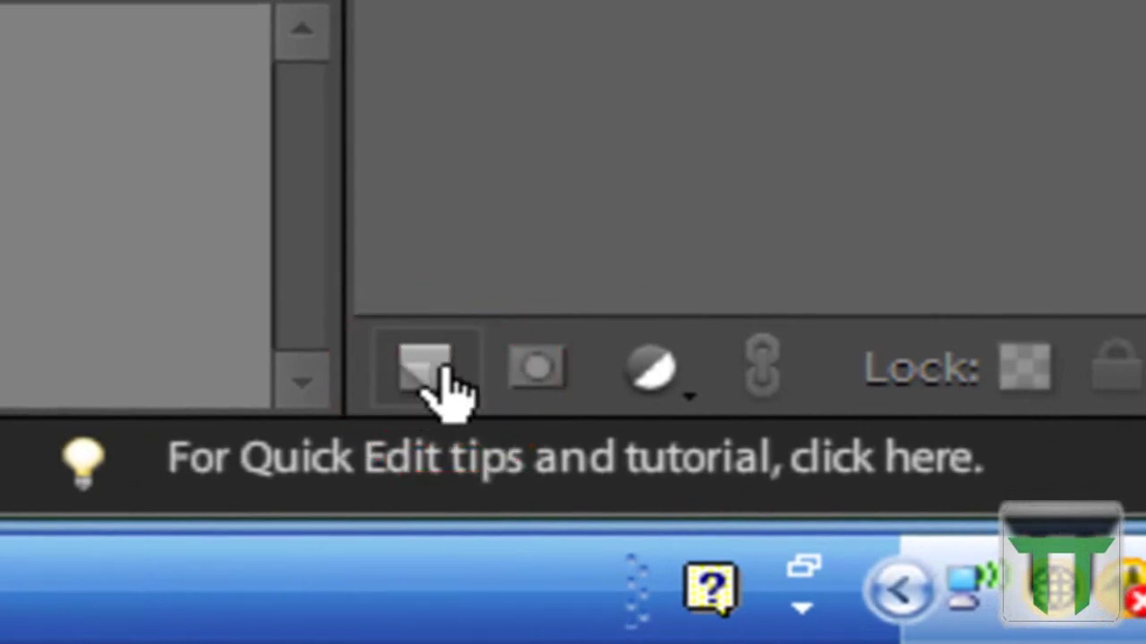
left_click(414, 380)
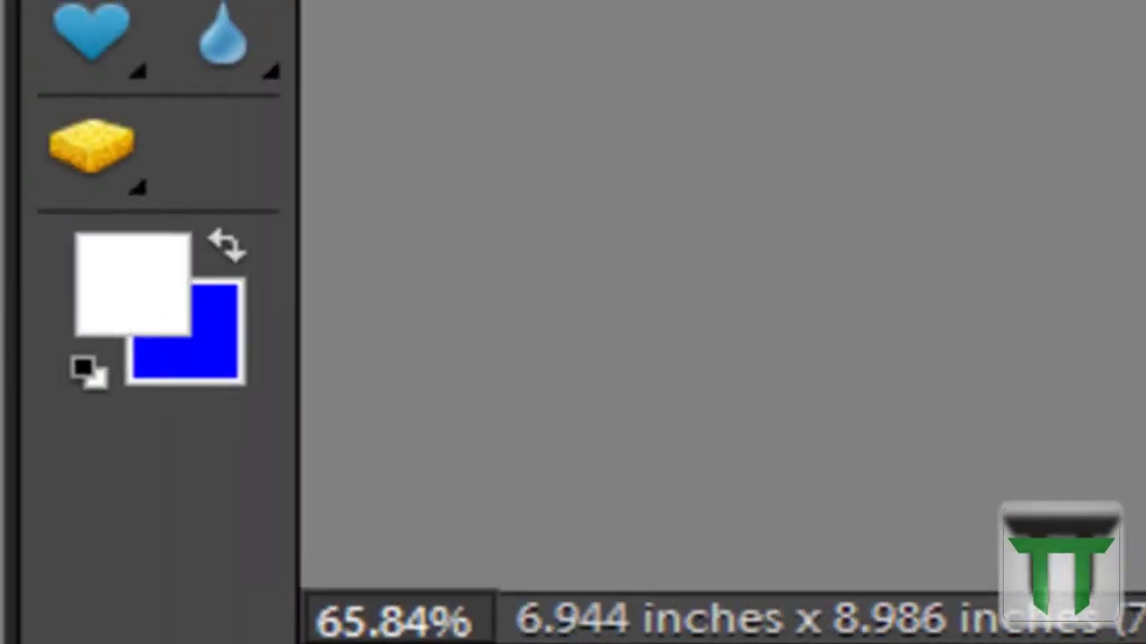
Step: Set the brush to the 9 px soft tip for painting in white
left_click(77, 256)
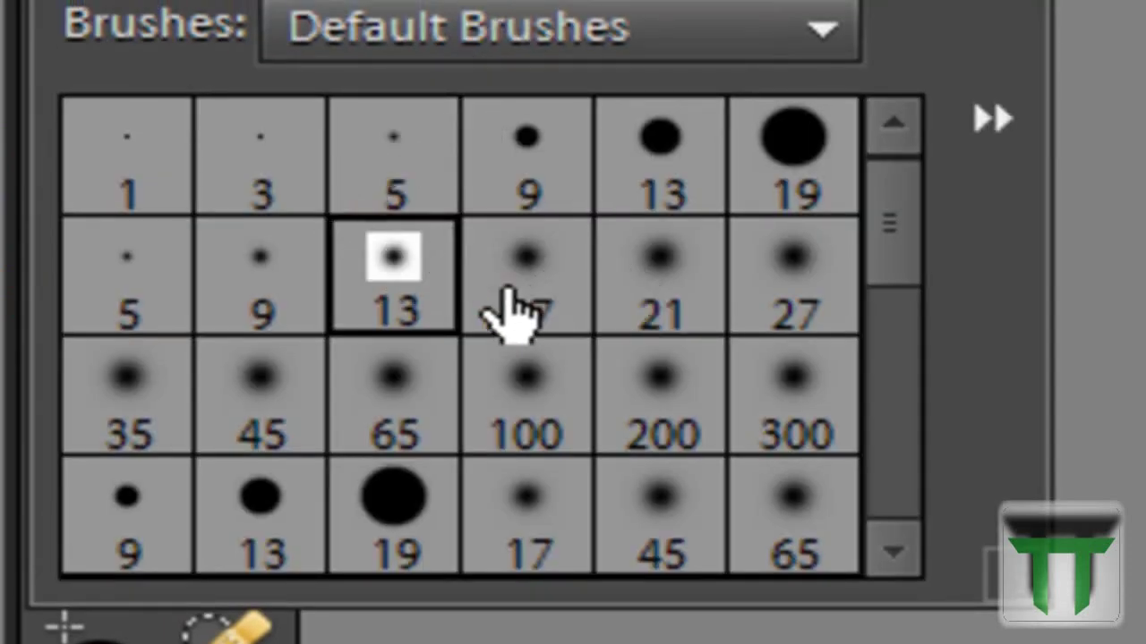
left_click(515, 296)
left_click(293, 267)
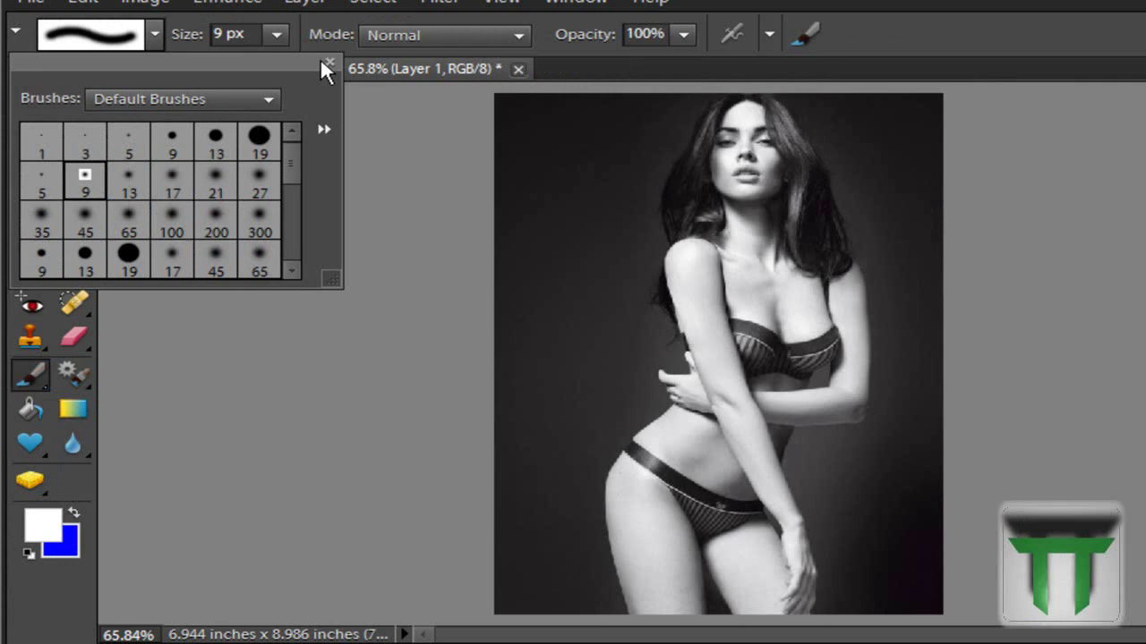
left_click(214, 94)
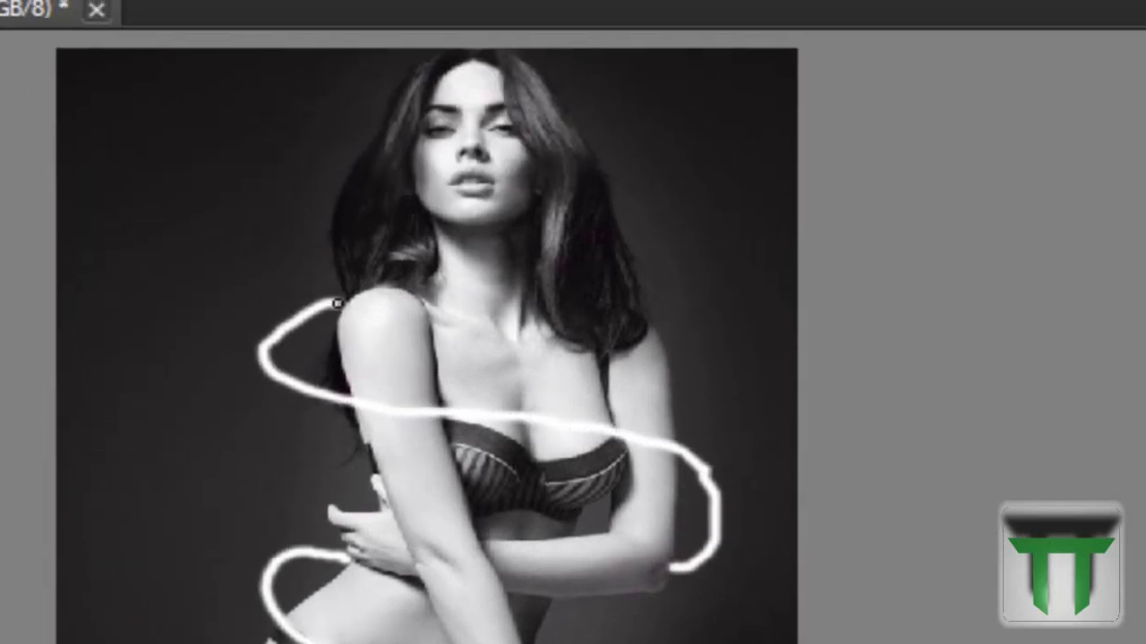
Step: Paint white 9 px spiral strokes around the woman's shoulder and body, plus a short curl near her head
left_click_drag(338, 305, 346, 305)
mouse_move(639, 262)
left_mouse_down()
mouse_move(676, 260)
mouse_move(742, 194)
mouse_move(681, 136)
mouse_move(632, 113)
mouse_move(579, 111)
left_mouse_up()
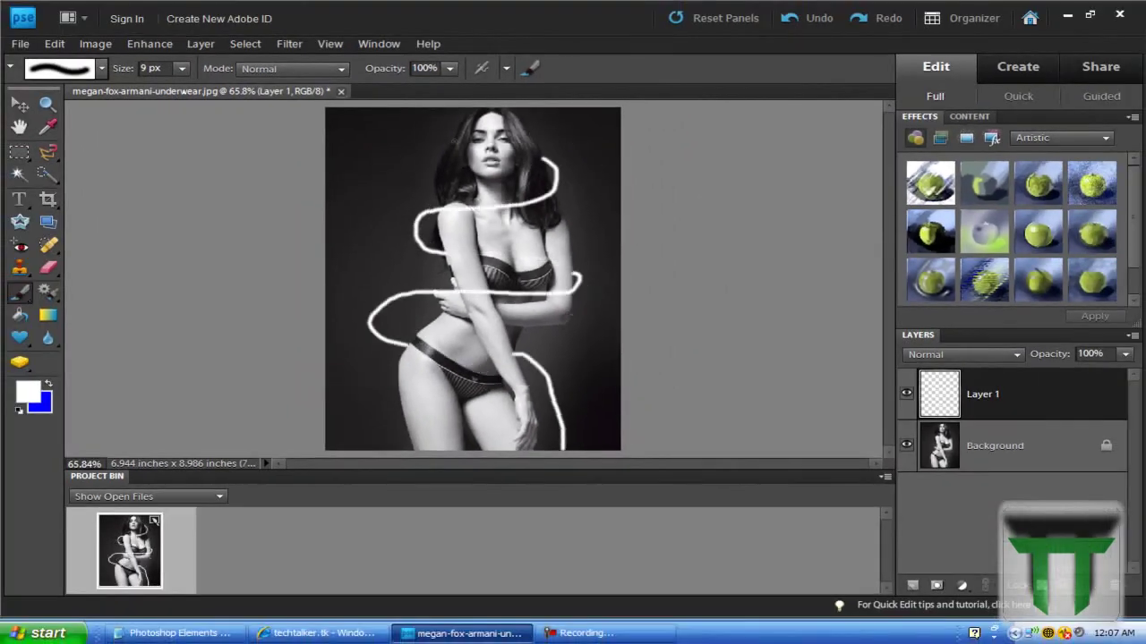
left_click_drag(447, 141, 436, 116)
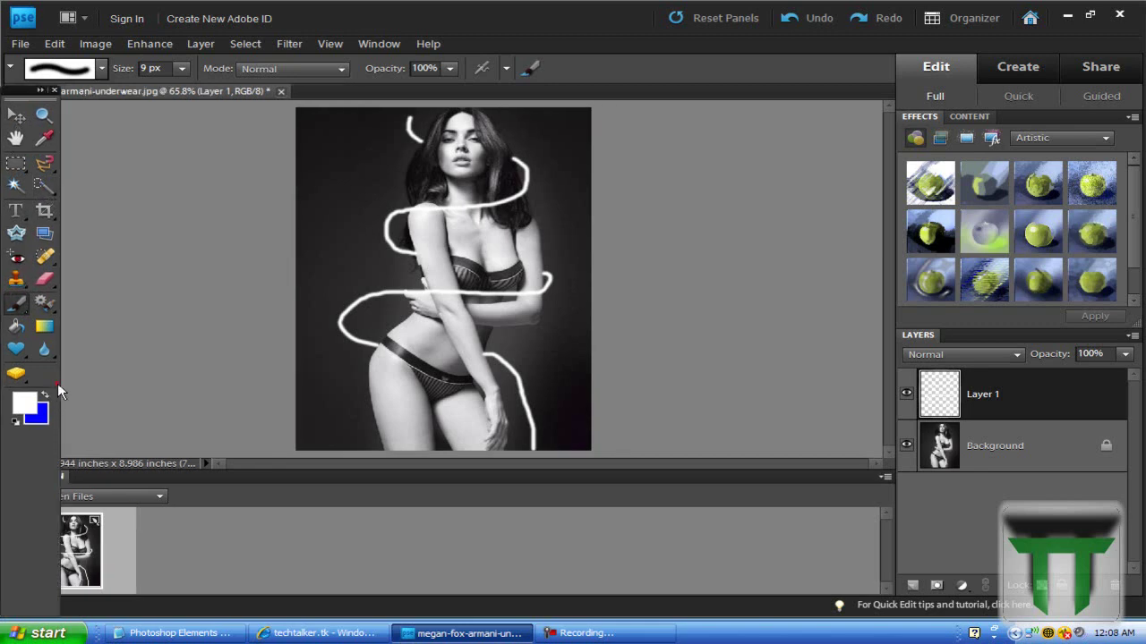
Step: With the Magic Wand, select a white ring, then add the left line and the top curl
left_click(15, 185)
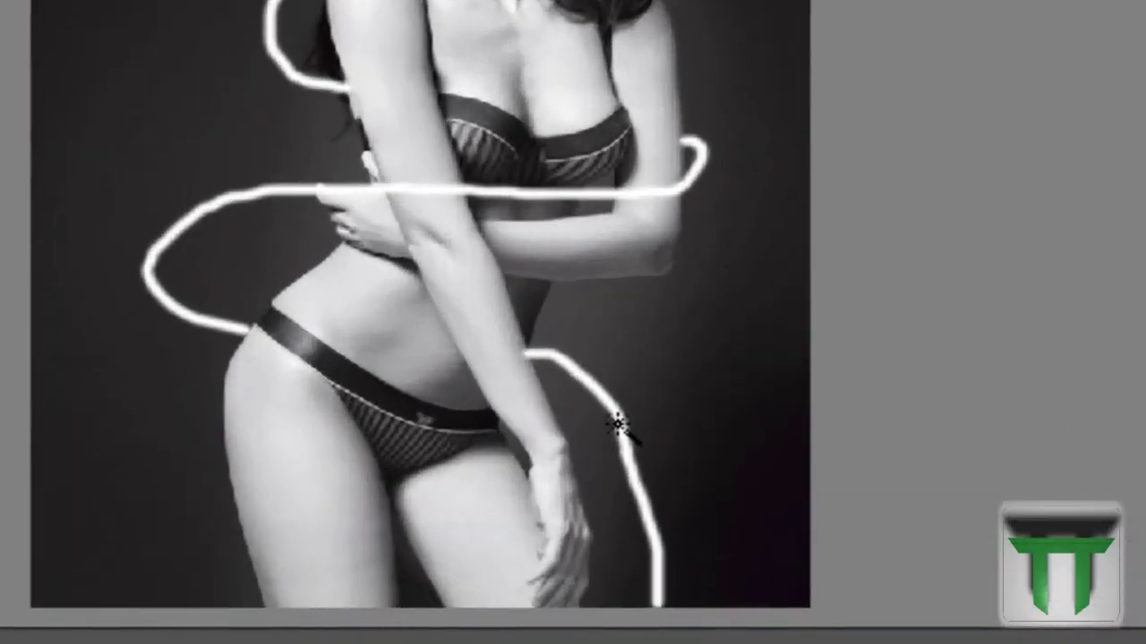
left_click(518, 382)
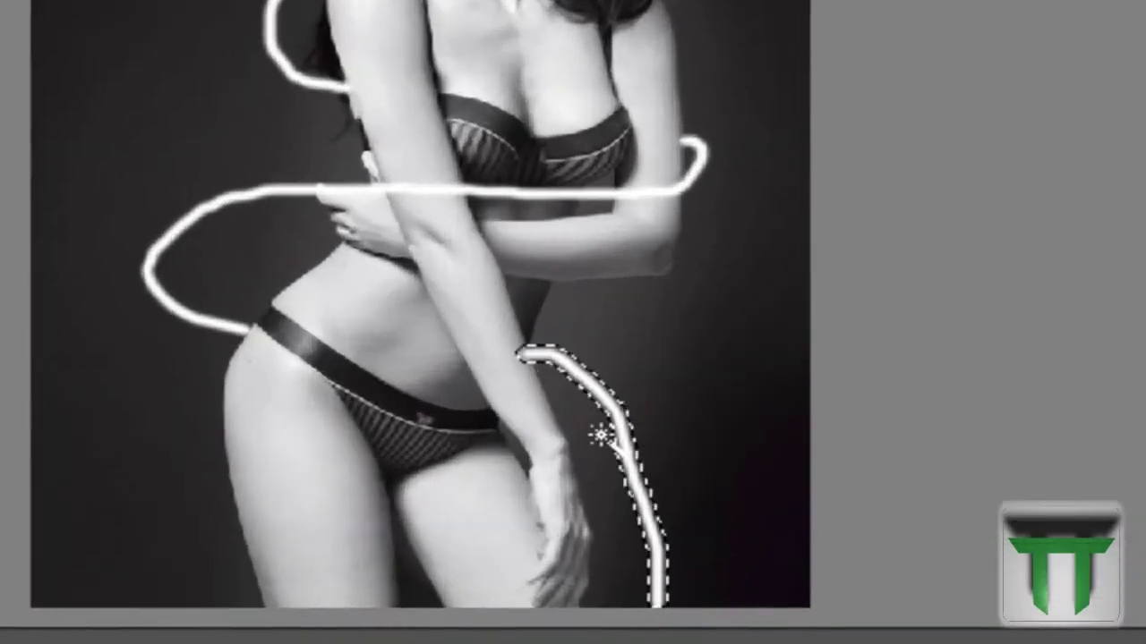
left_click(149, 275, "shift")
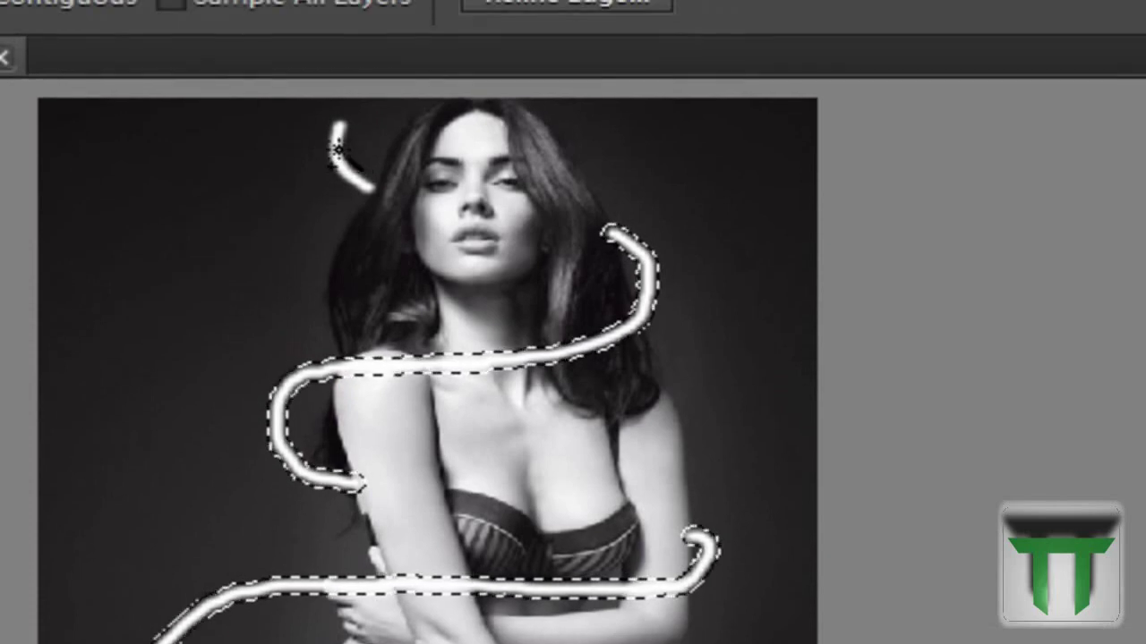
left_click(332, 120, "shift")
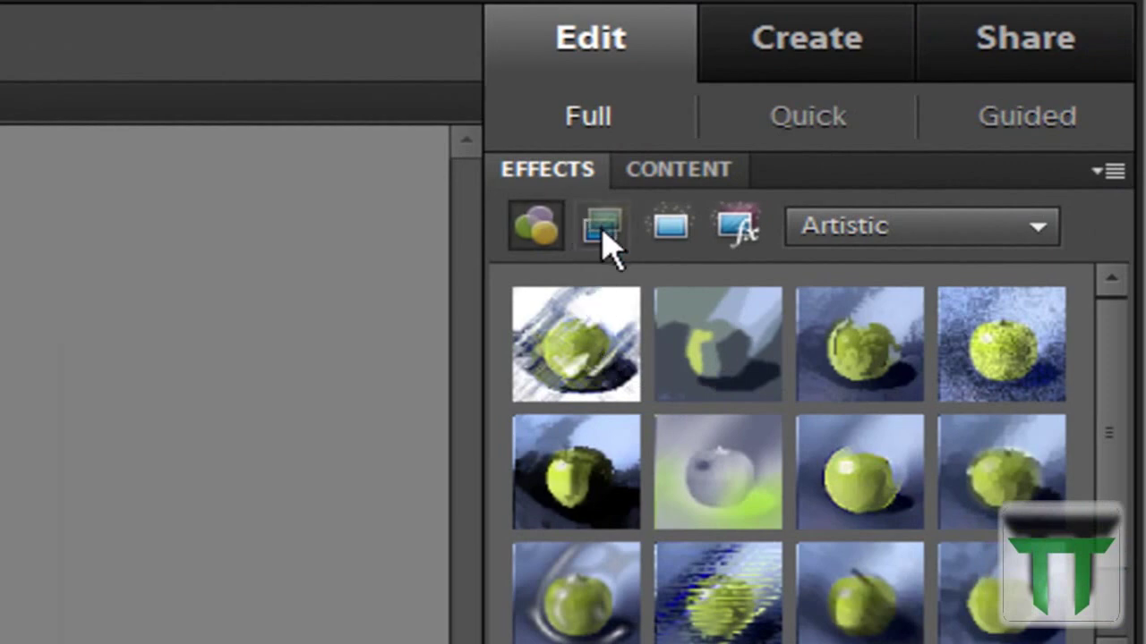
Step: Apply the Simple preset from the Outer Glows layer styles to the rings
left_click(602, 240)
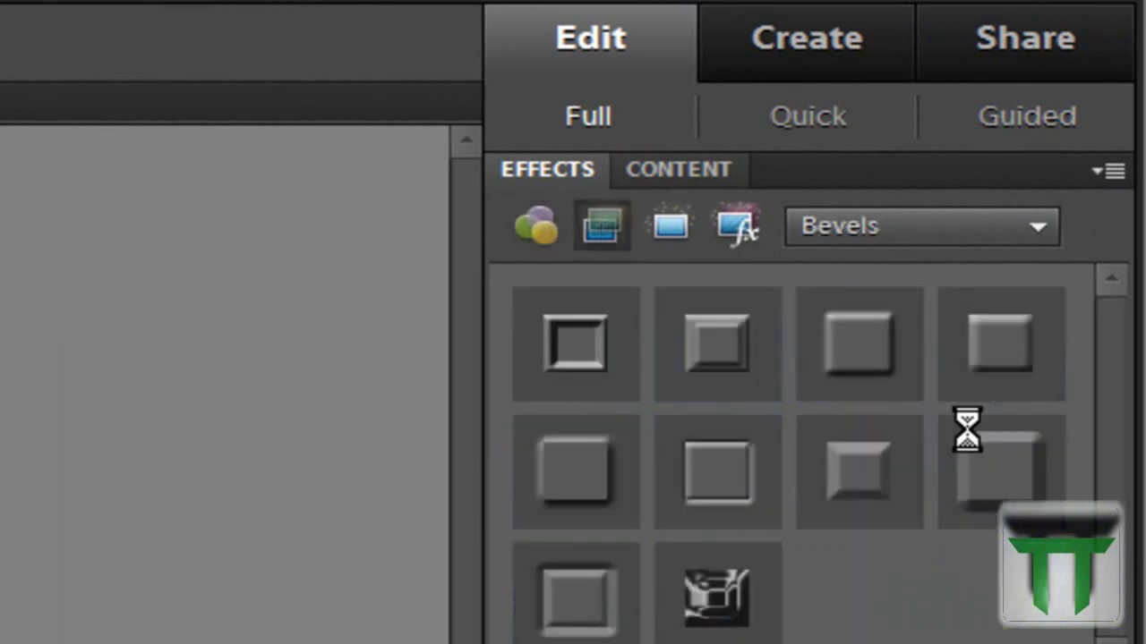
left_click(1019, 231)
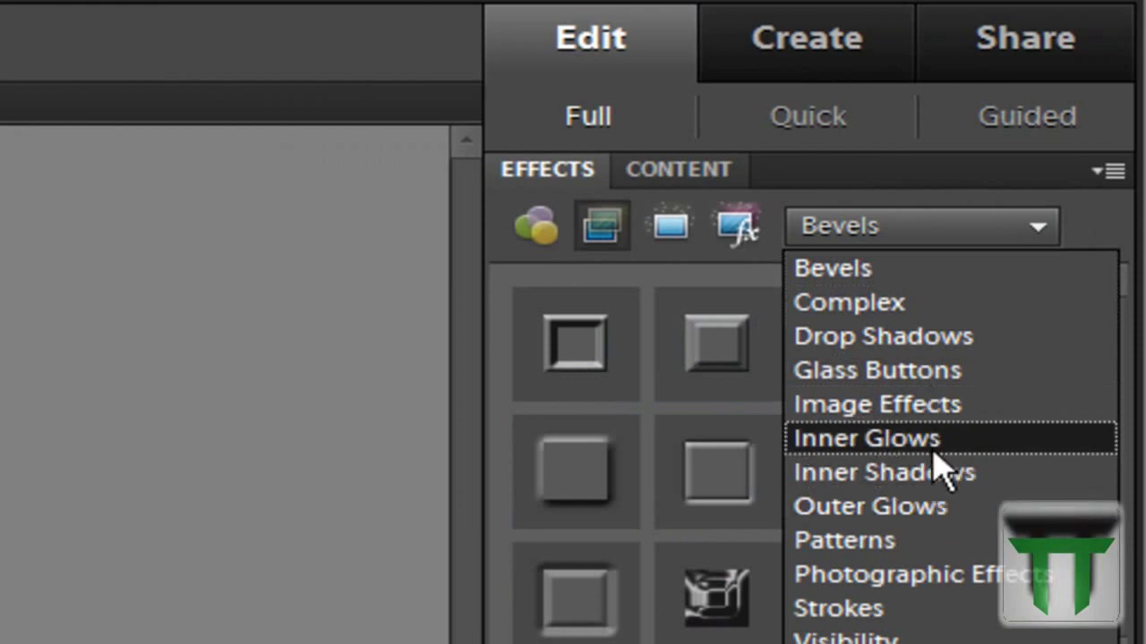
left_click(940, 506)
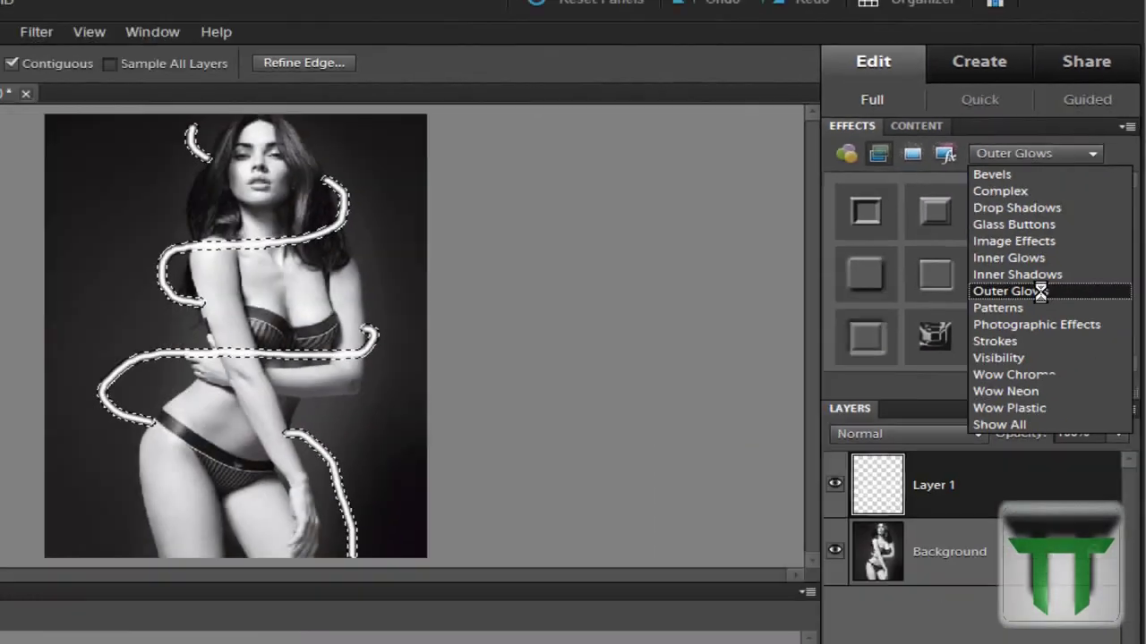
left_click(1040, 291)
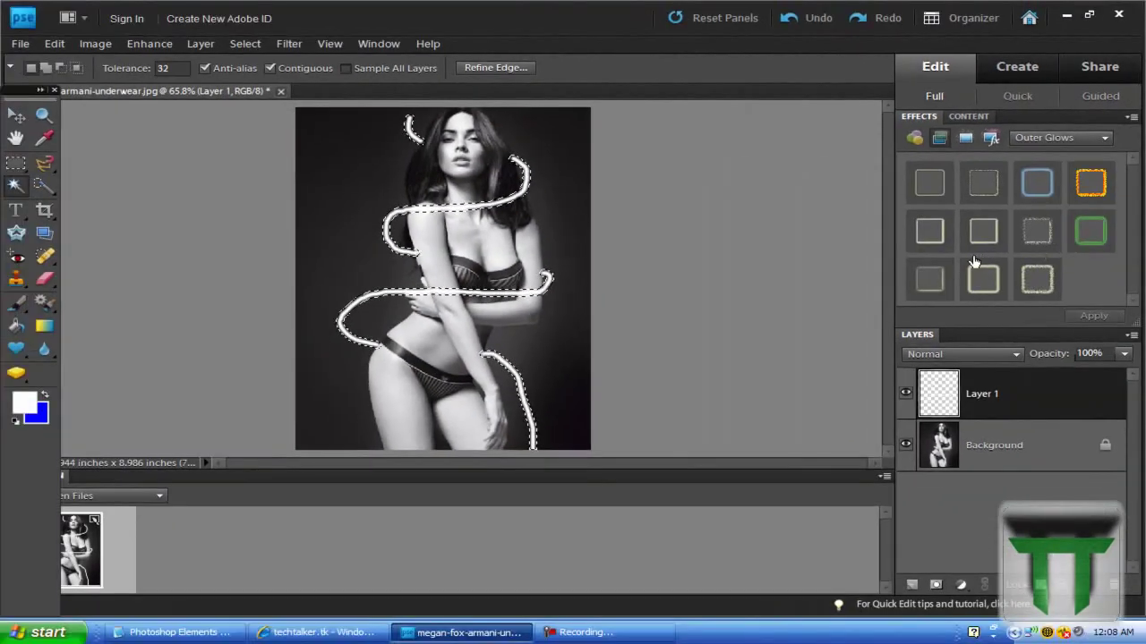
left_click(867, 339)
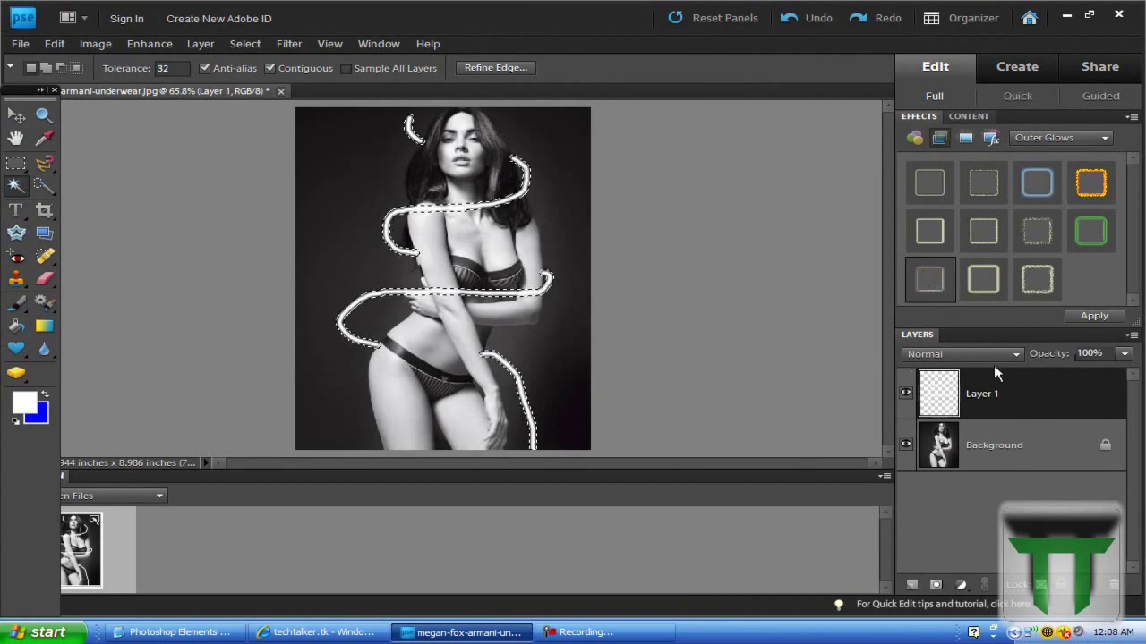
double_click(930, 280)
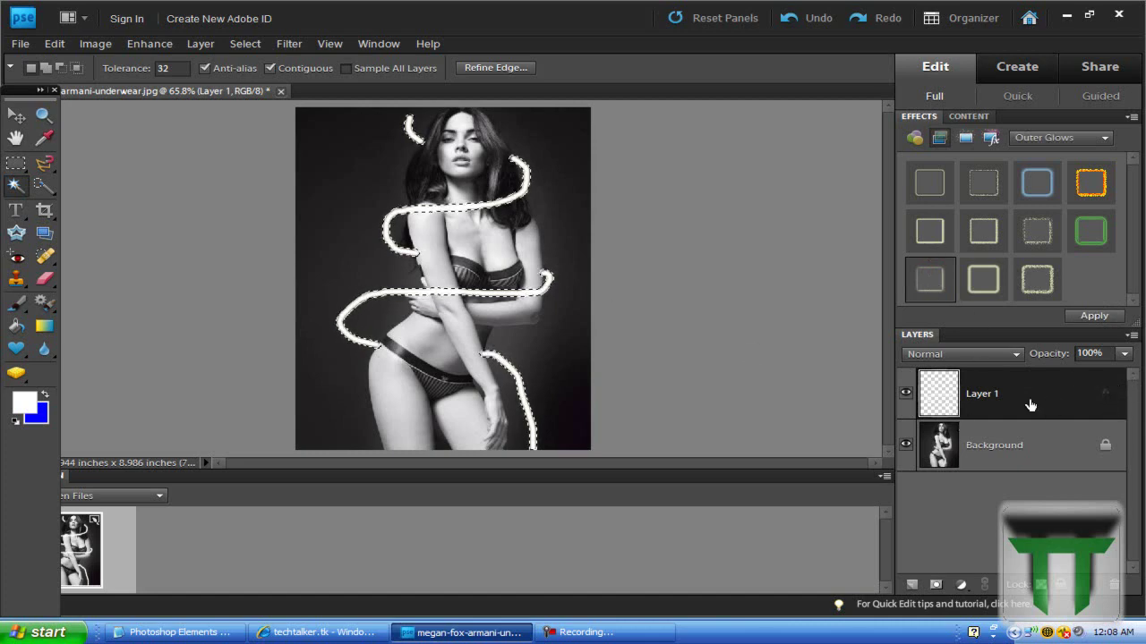
Step: Change Layer 1's outer glow colour to magenta ff00de and its size from 89 to 43 px
double_click(1101, 399)
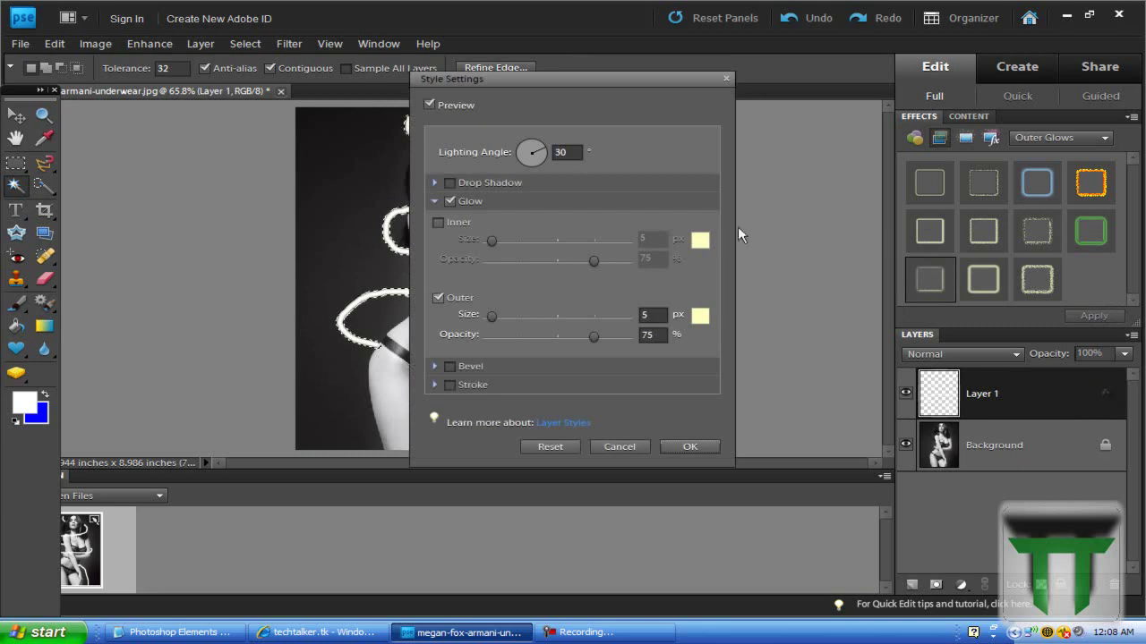
left_click(512, 83)
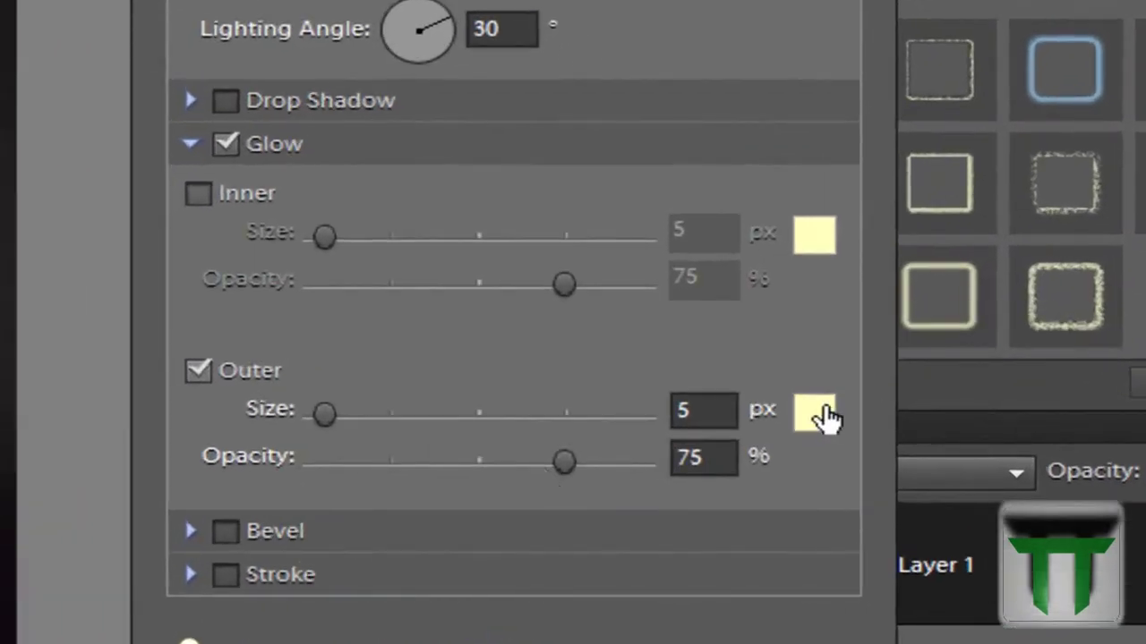
left_click(821, 414)
left_click(463, 287)
left_click_drag(718, 238, 697, 220)
left_click_drag(468, 284, 695, 116)
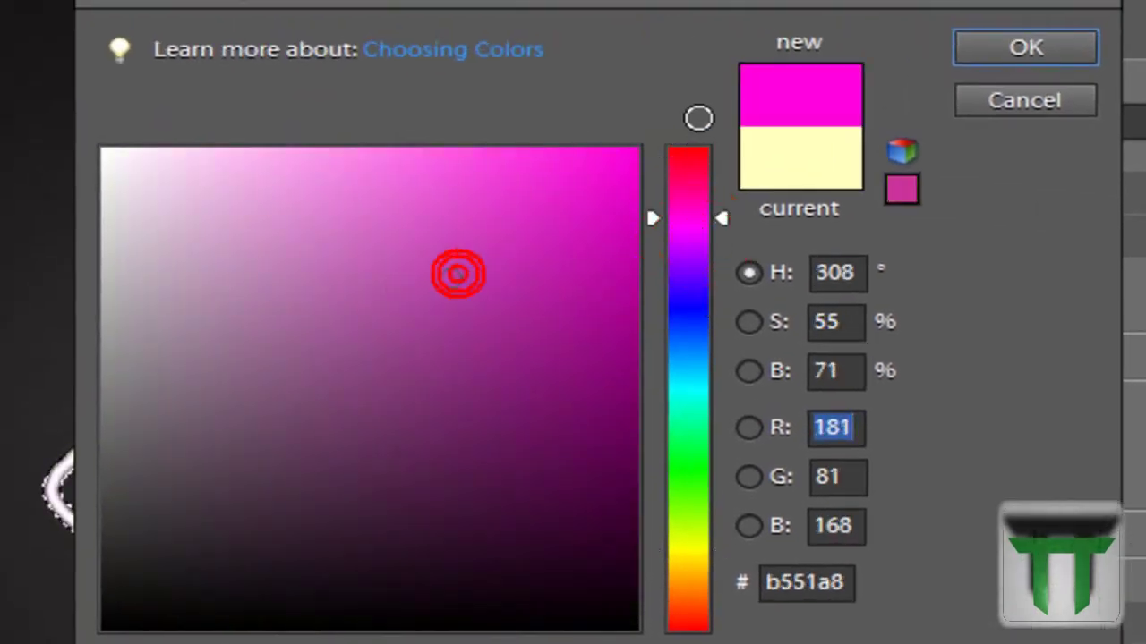
left_click(997, 70)
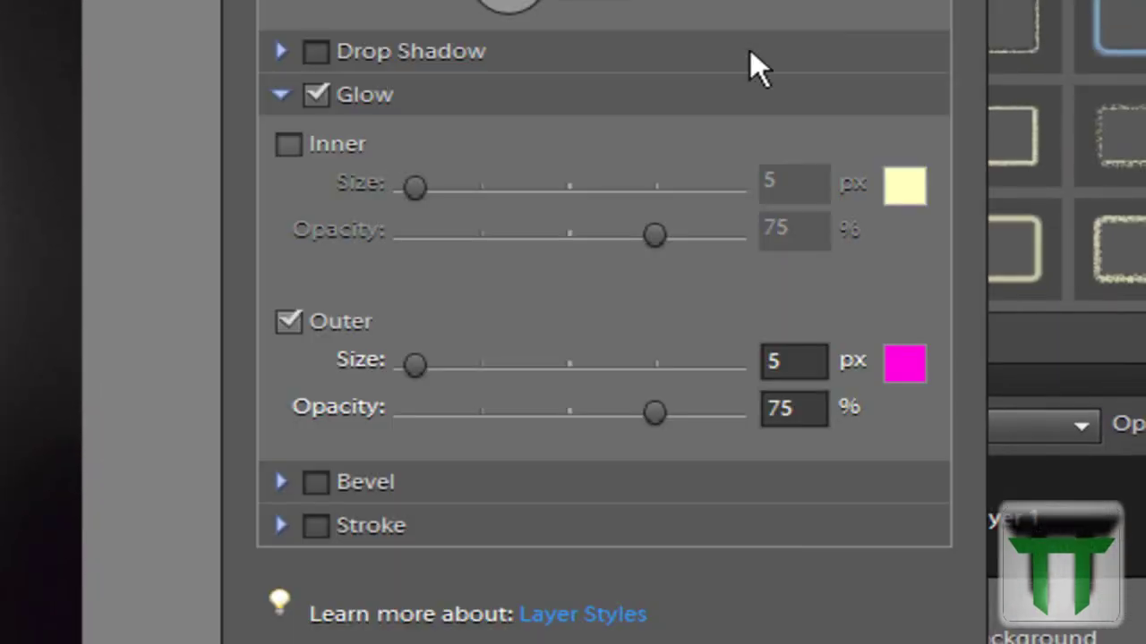
left_click(420, 365)
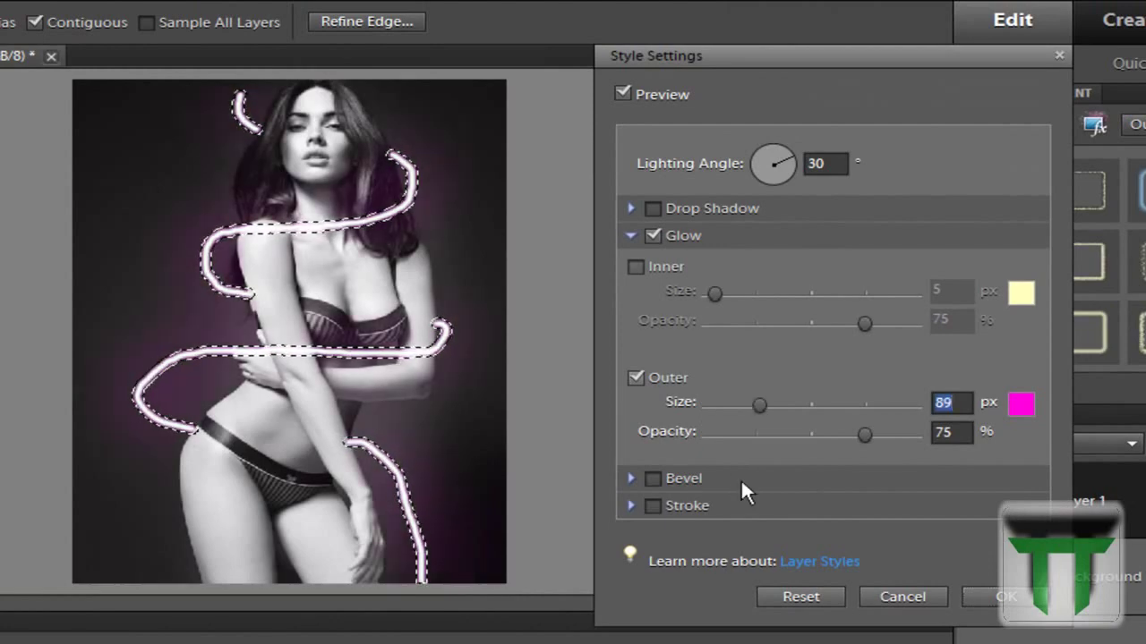
left_click_drag(755, 401, 736, 405)
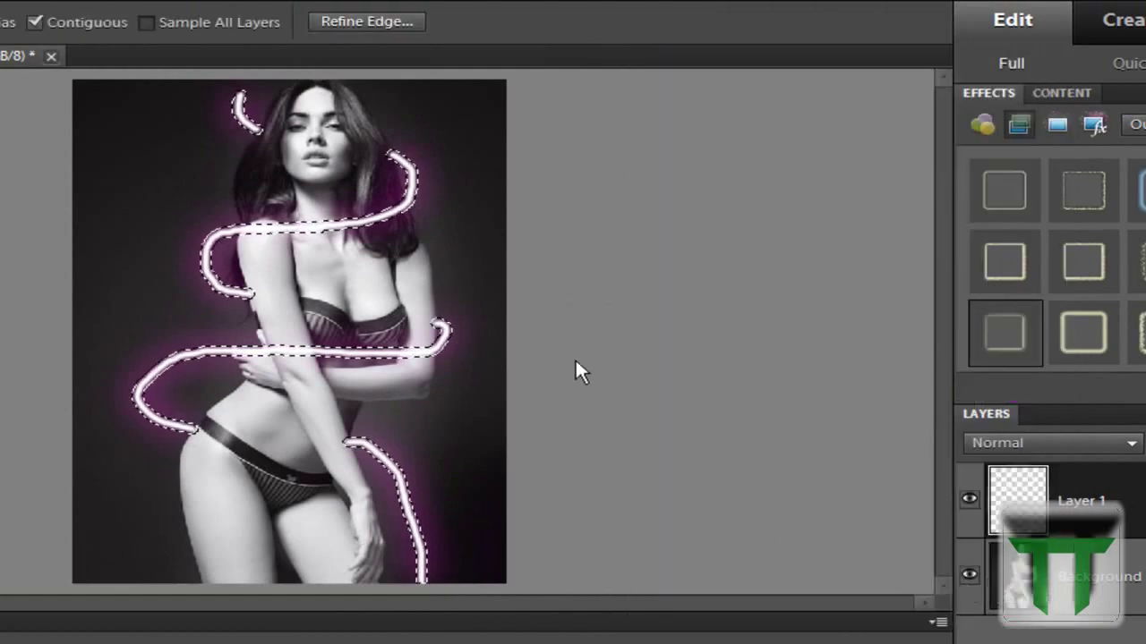
Step: Deselect the rings, add a blank Layer 2 above Layer 1, and switch to the Brush tool
key("ctrl+d")
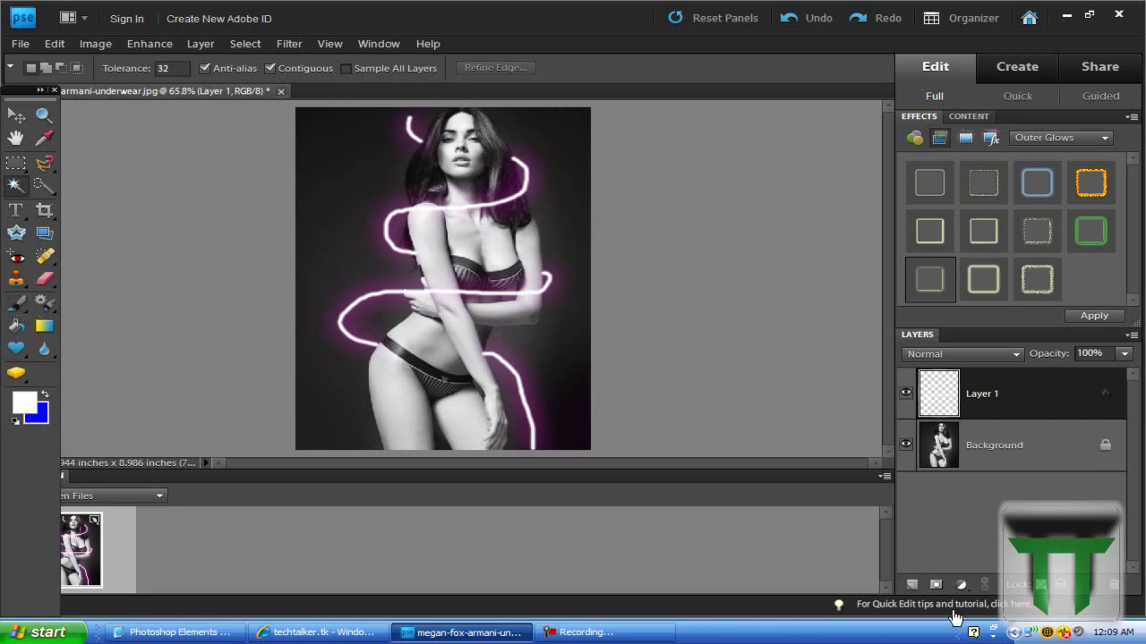
left_click(911, 585)
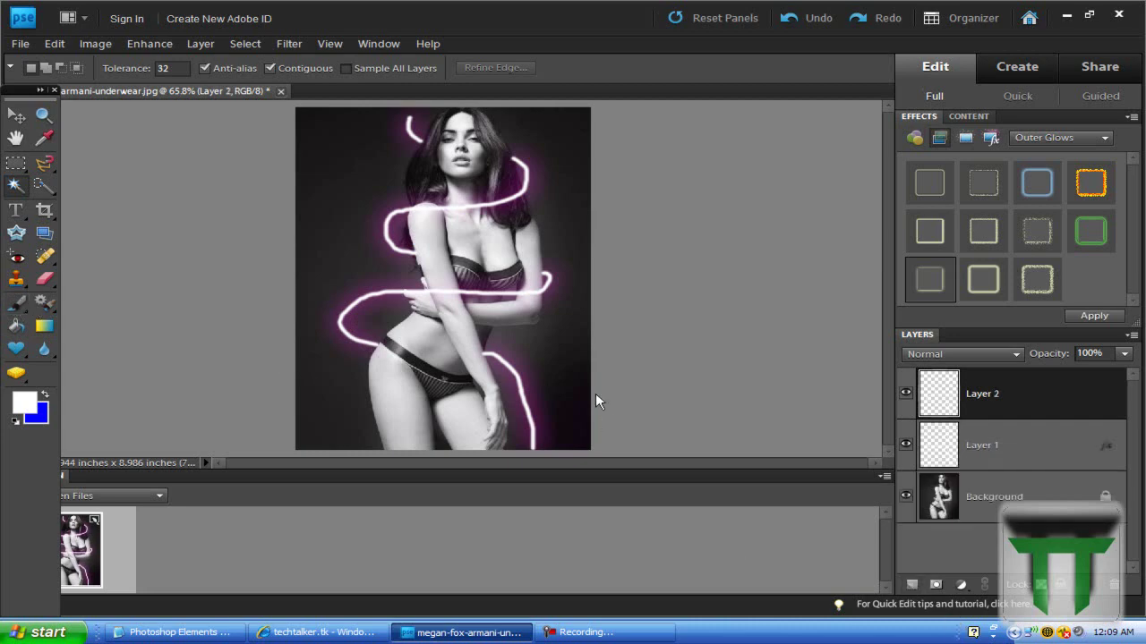
left_click(16, 304)
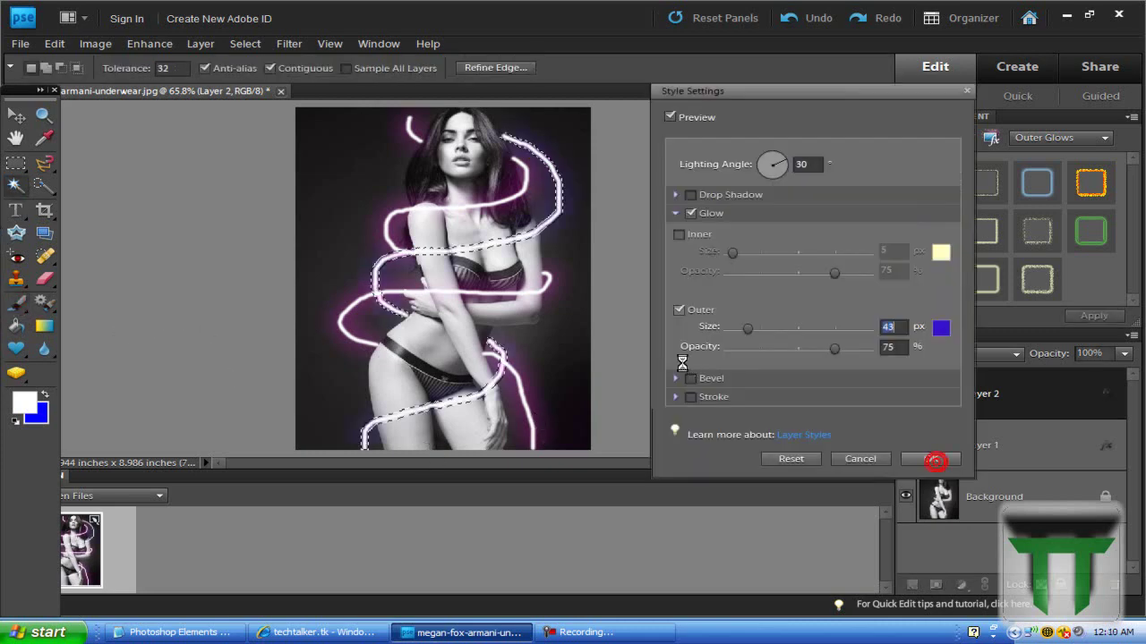
left_click(933, 460)
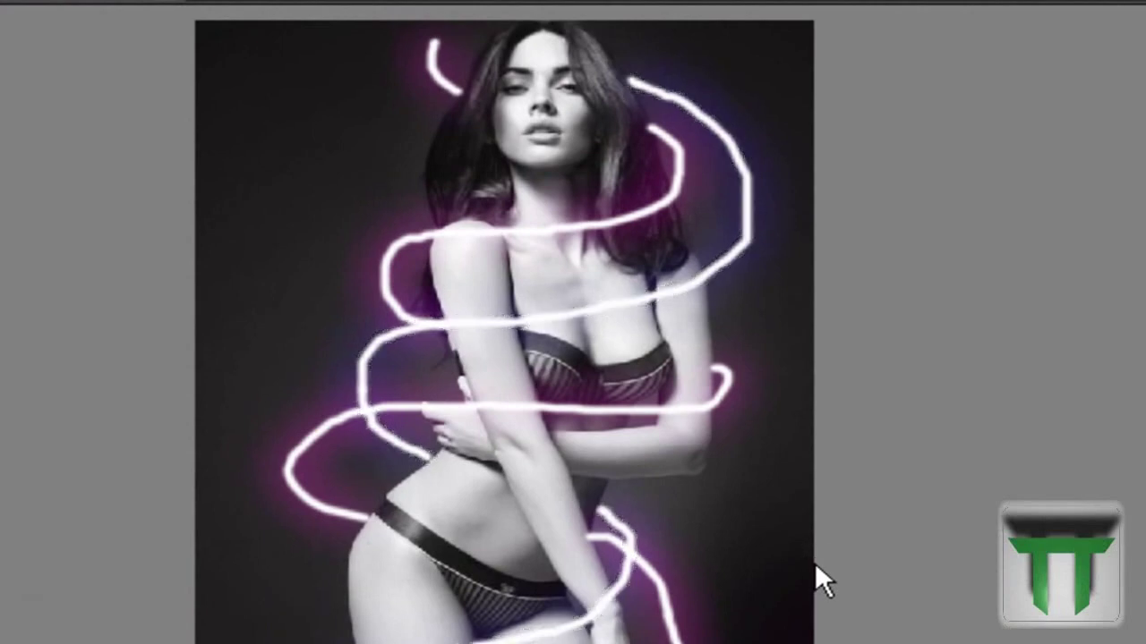